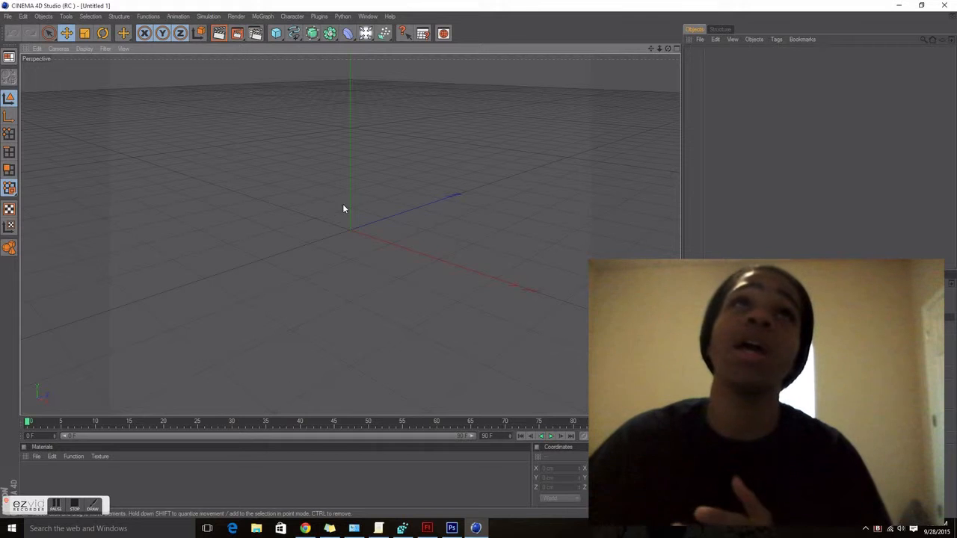
Add a plane primitive at the scene origin and enlarge it in both width and height into a wide floor
{"action": "left_click", "coordinate": [24, 17]}
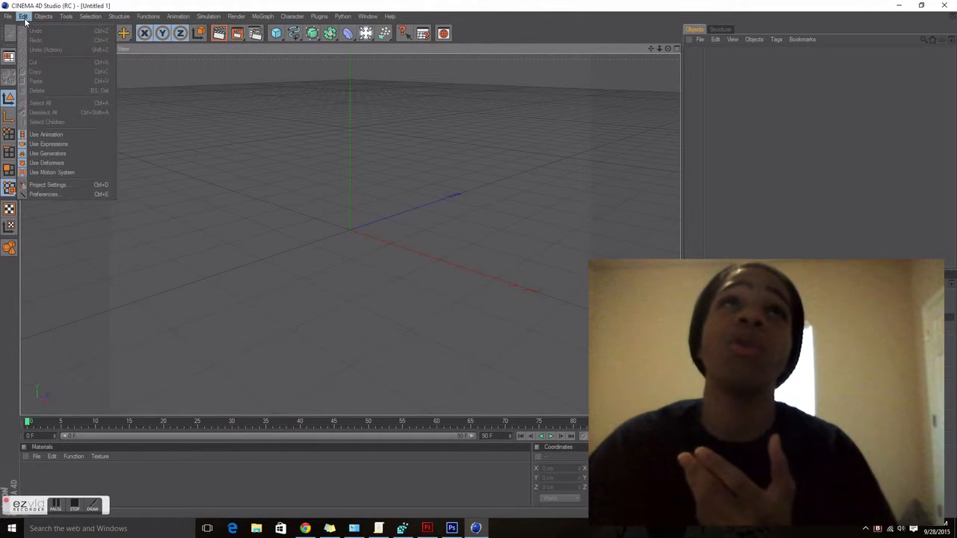
{"action": "mouse_move", "coordinate": [43, 17]}
{"action": "mouse_move", "coordinate": [63, 51]}
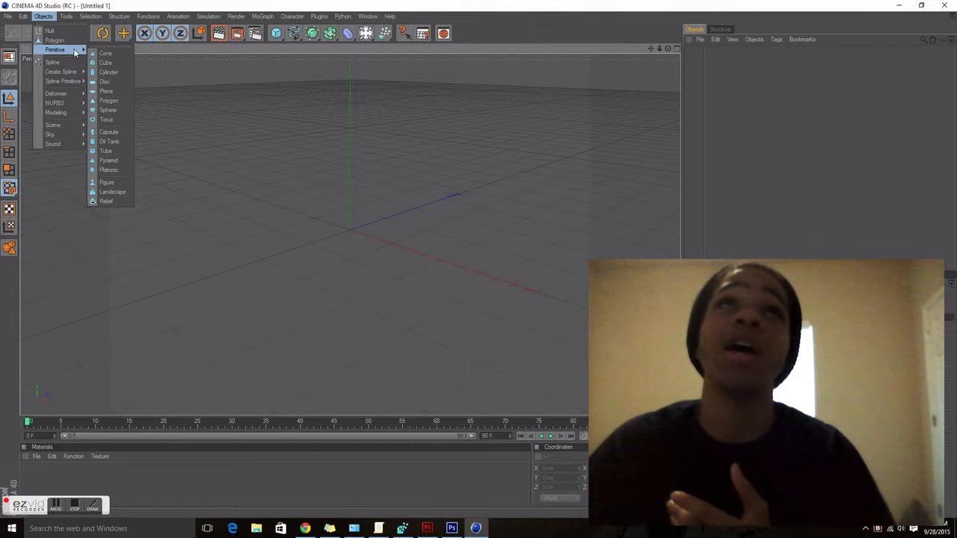
{"action": "left_click", "coordinate": [106, 92]}
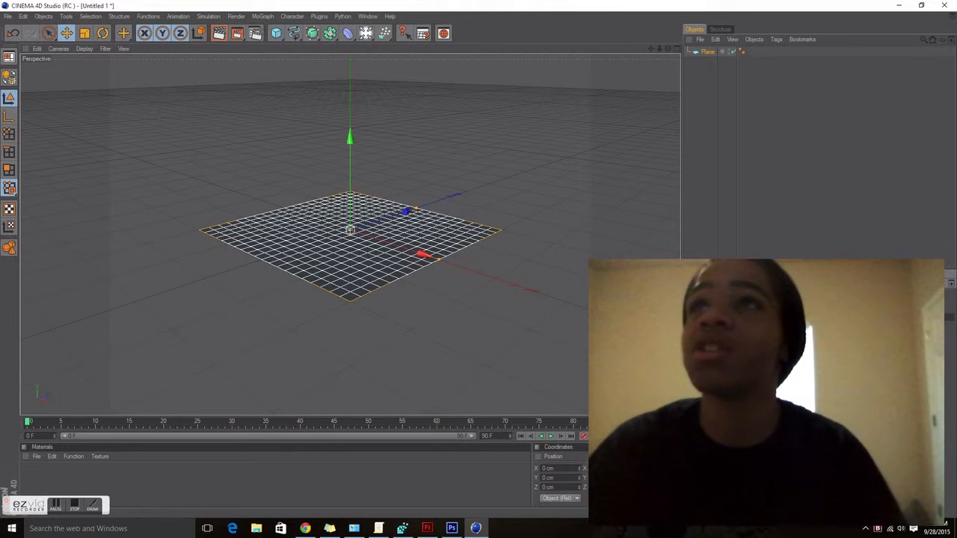
{"action": "key", "text": "Return"}
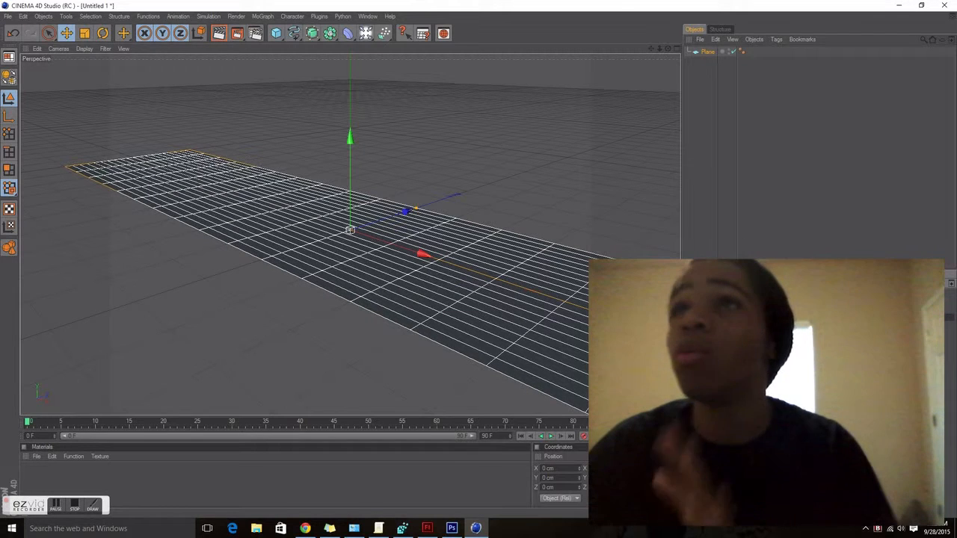
{"action": "key", "text": "Return"}
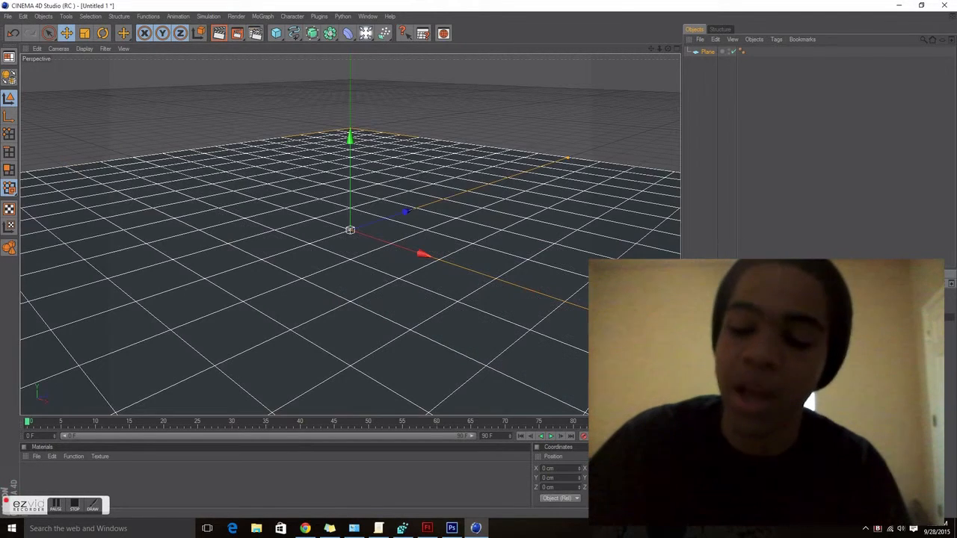
Create a new cyan material and apply it to the floor plane
{"action": "left_click", "coordinate": [51, 457]}
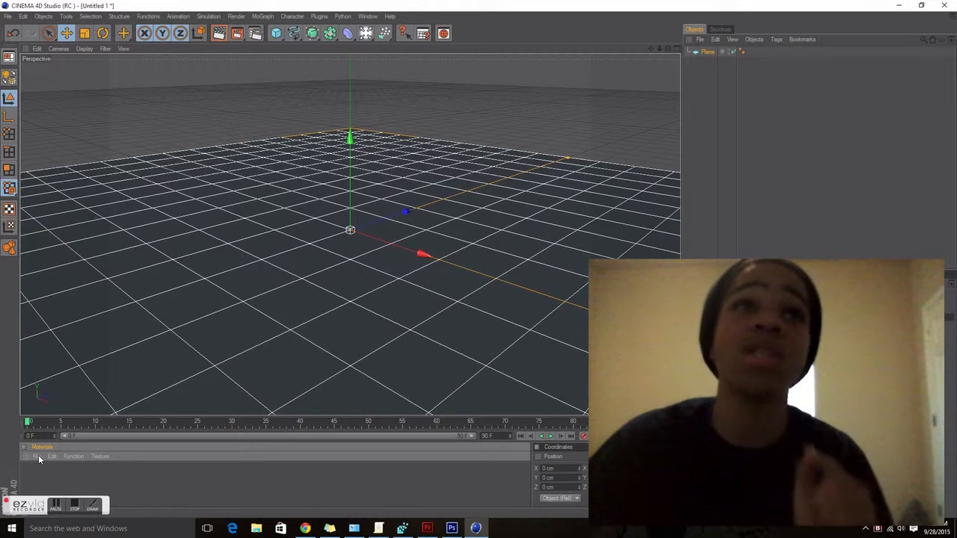
{"action": "left_click", "coordinate": [37, 455]}
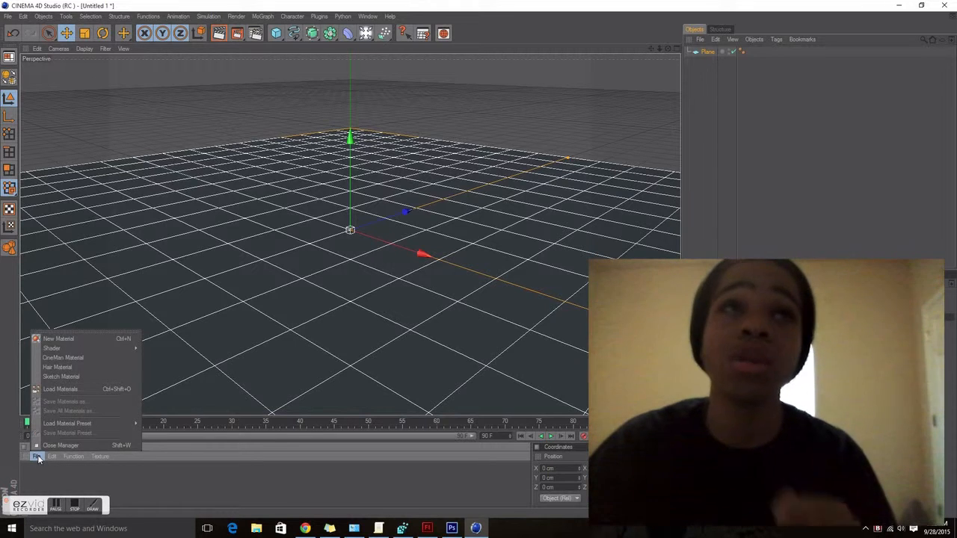
{"action": "left_click", "coordinate": [82, 340]}
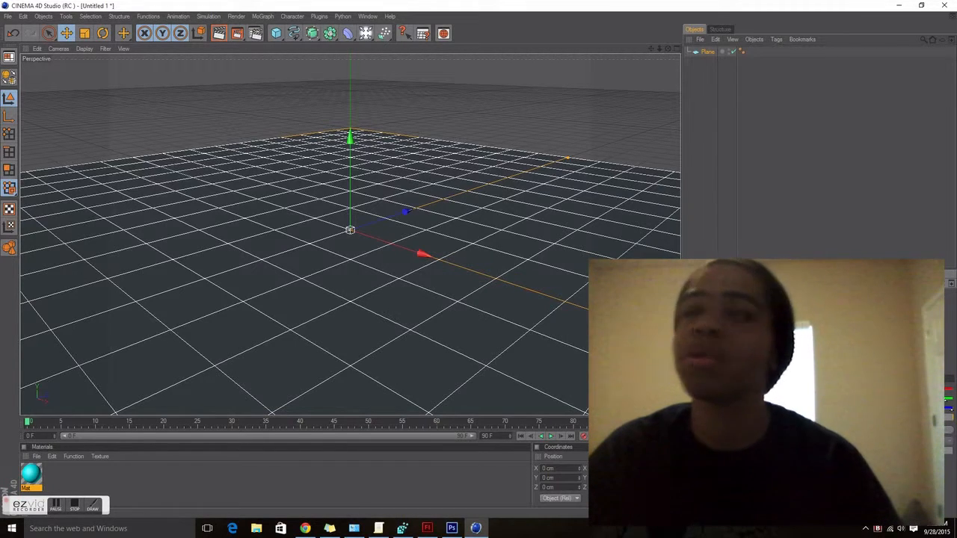
{"action": "left_click", "coordinate": [385, 486]}
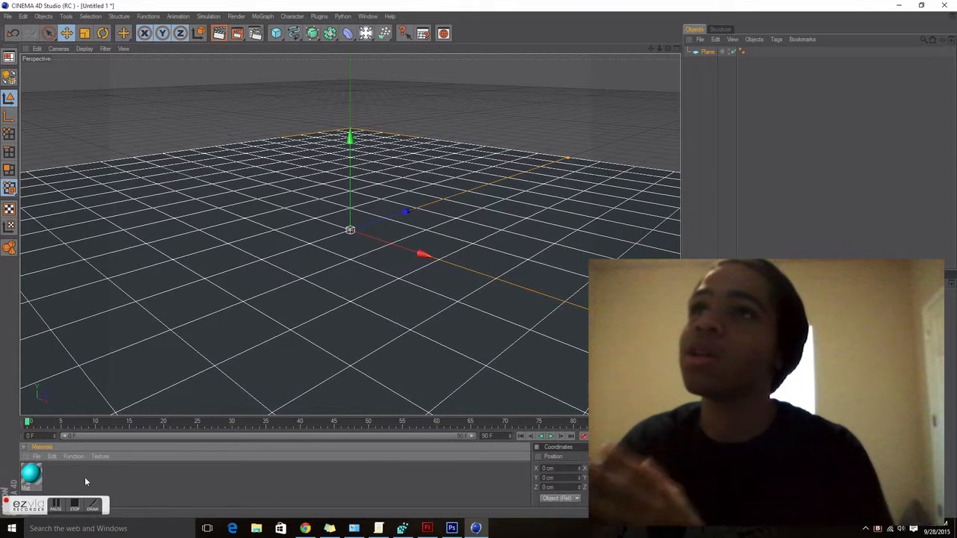
{"action": "left_click", "coordinate": [36, 477]}
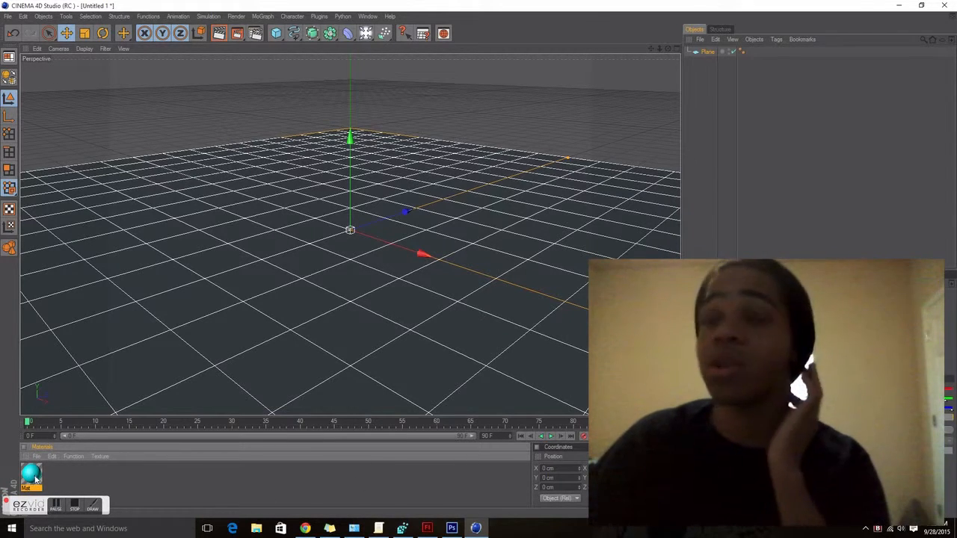
{"action": "left_click_drag", "start_coordinate": [34, 475], "coordinate": [358, 320]}
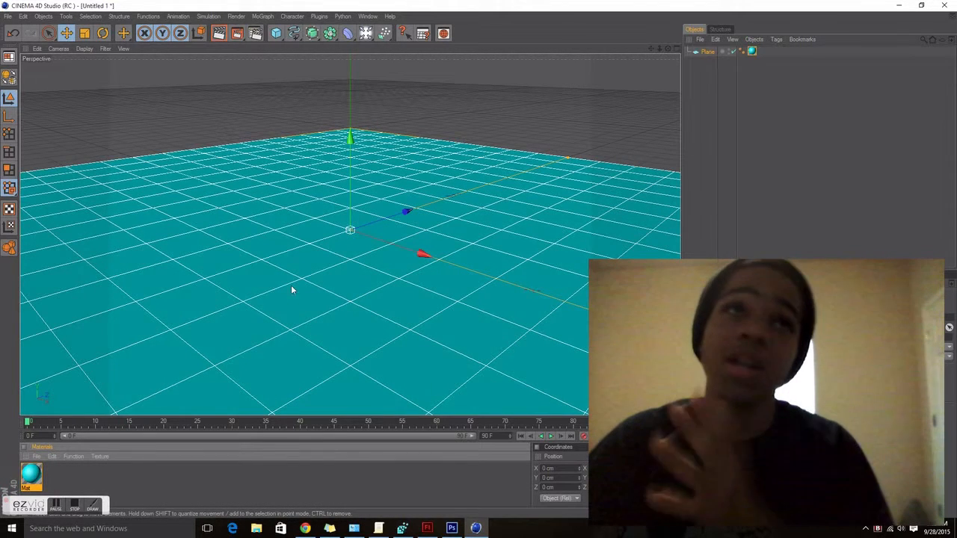
{"action": "left_click", "coordinate": [401, 276]}
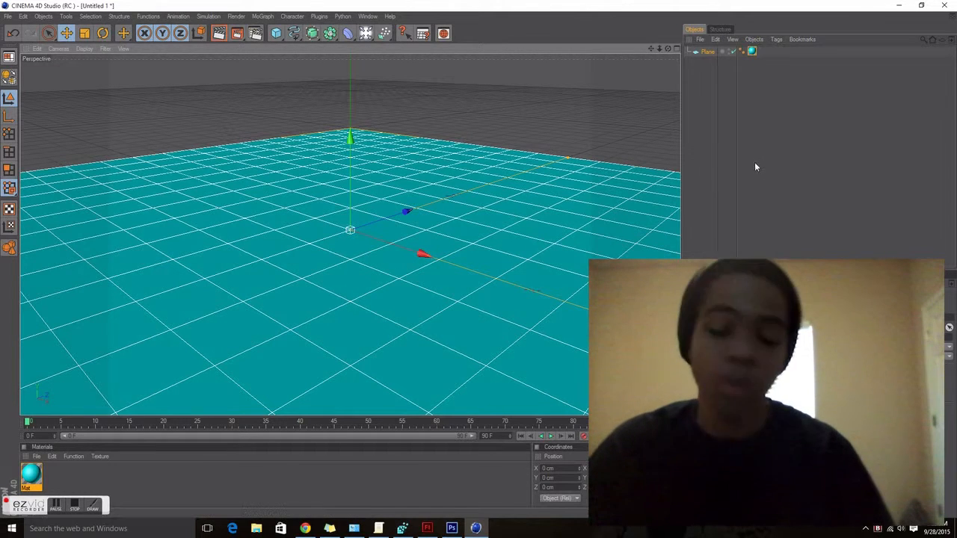
Duplicate the floor plane and rotate the copy upright to form a back wall
{"action": "left_click", "coordinate": [714, 120]}
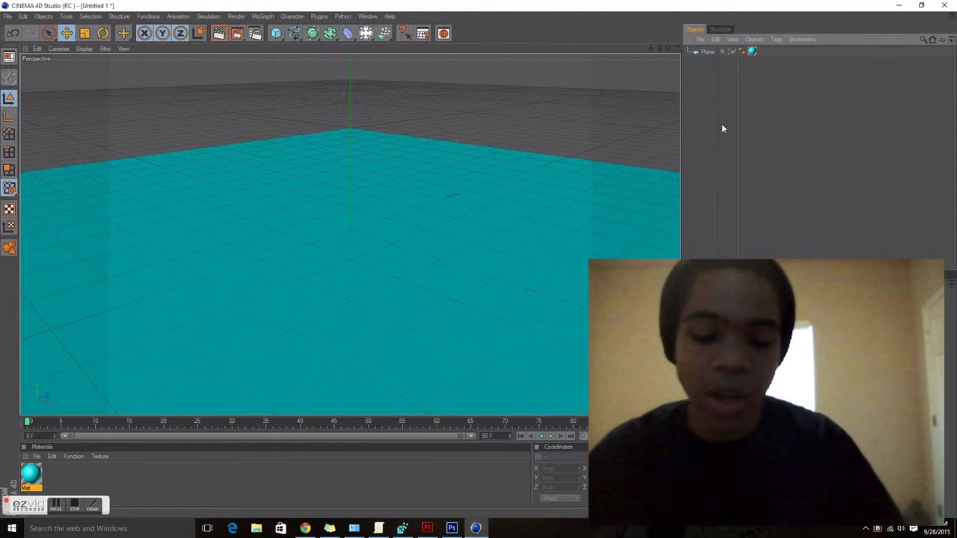
{"action": "key", "text": "ctrl+v"}
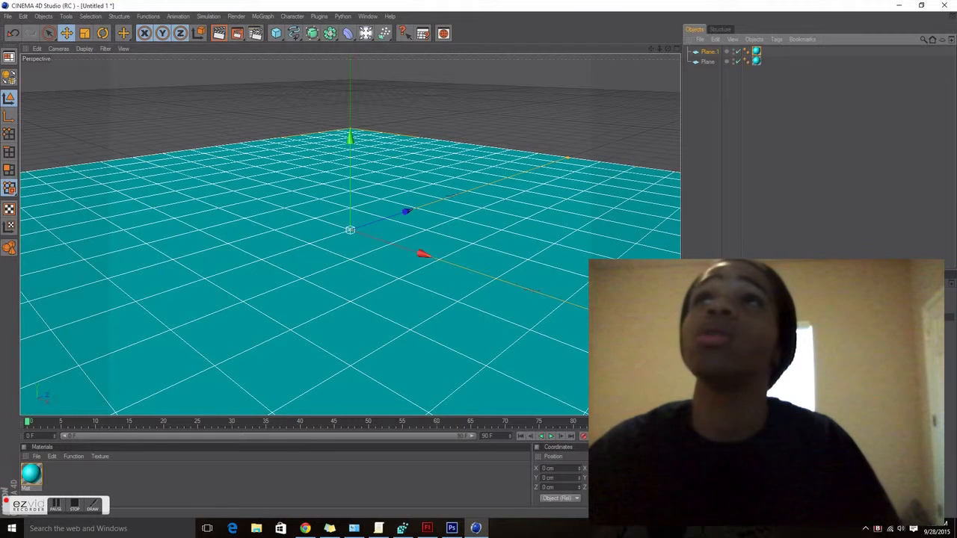
{"action": "left_click", "coordinate": [707, 52]}
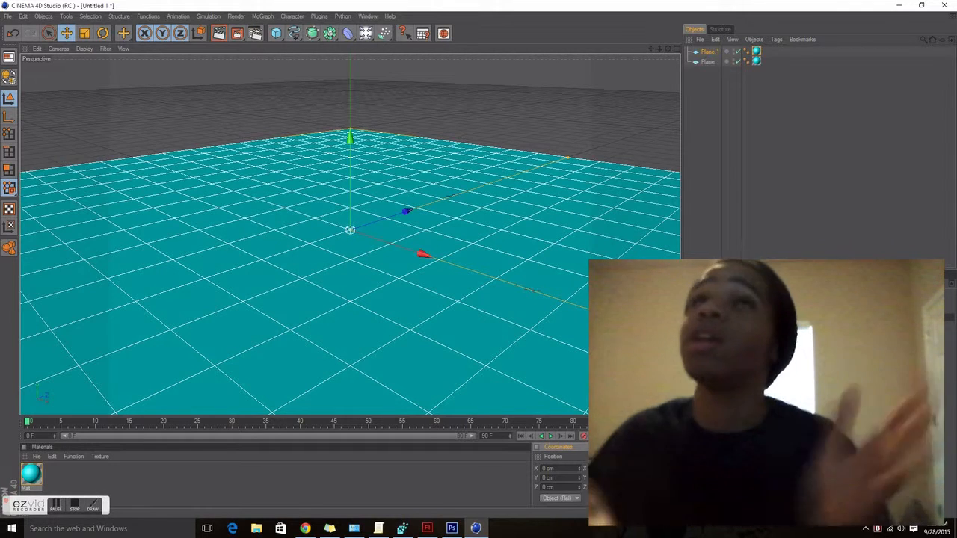
{"action": "key", "text": "Return"}
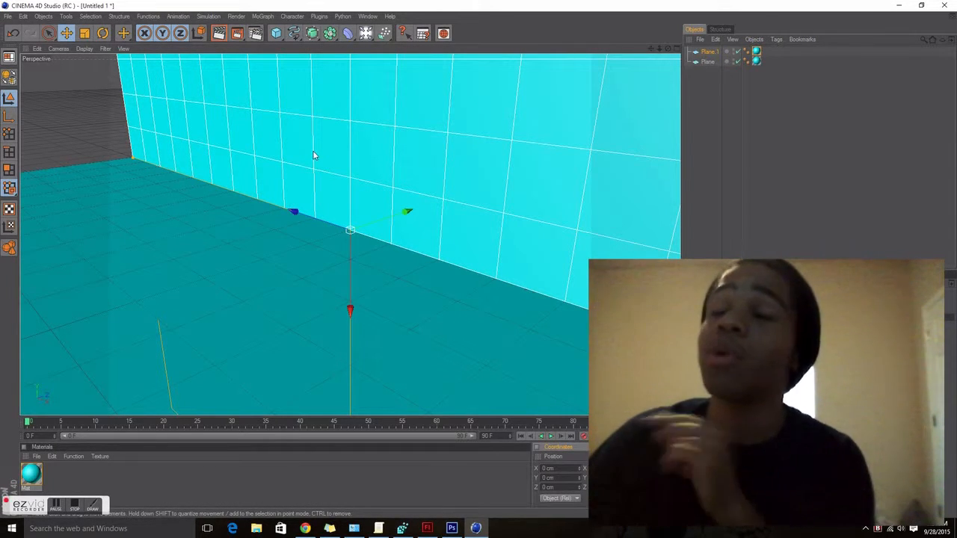
Add a MoText object and move it forward from the wall to about -227 cm on Z
{"action": "left_click", "coordinate": [262, 16]}
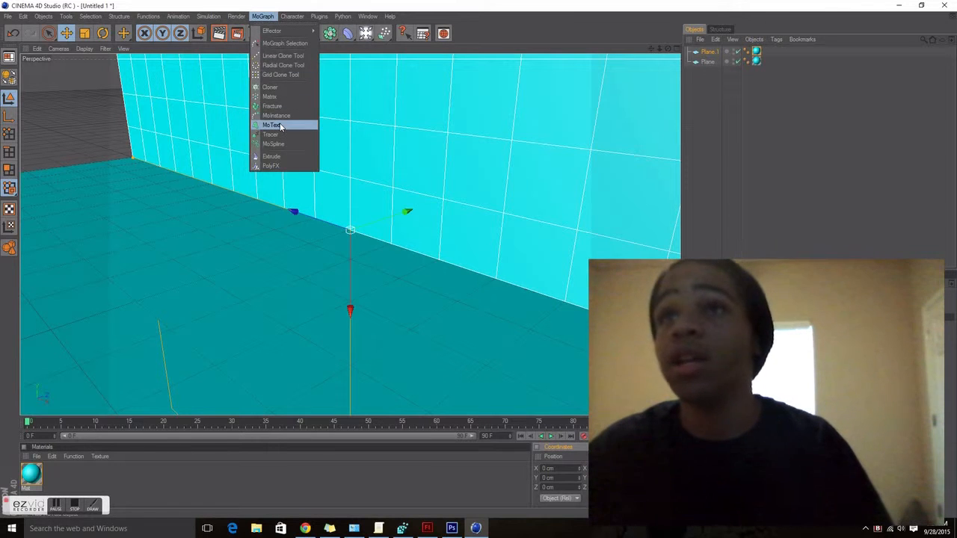
{"action": "left_click", "coordinate": [280, 127]}
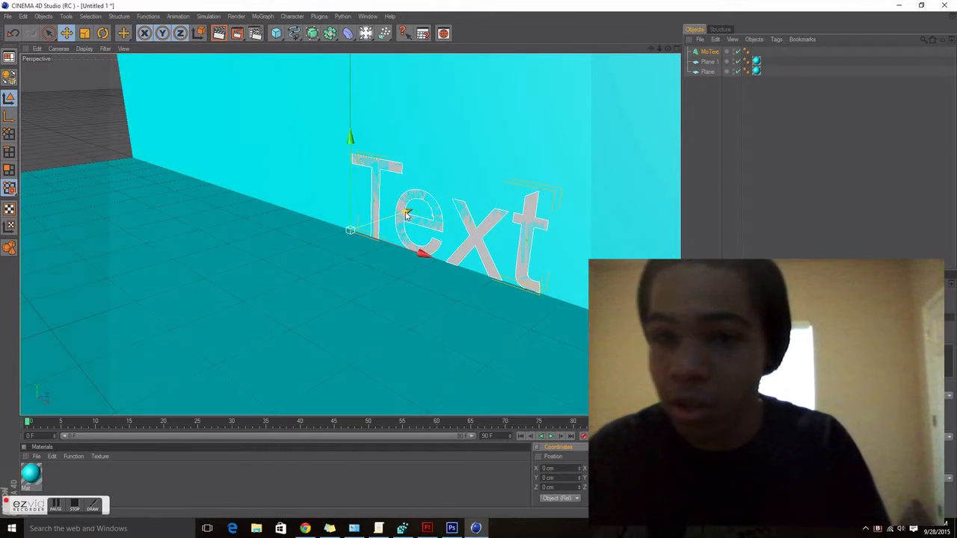
{"action": "left_click_drag", "start_coordinate": [402, 210], "coordinate": [312, 243]}
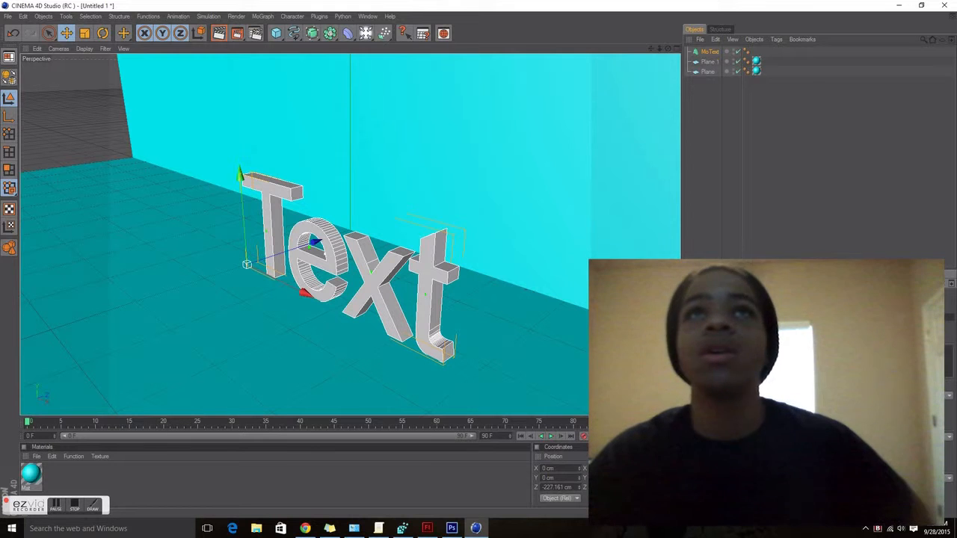
Replace the MoText wording with a three-letter first name in capitals and set its font to Bauhaus 93, Bold Oblique
{"action": "type", "text": "TIM"}
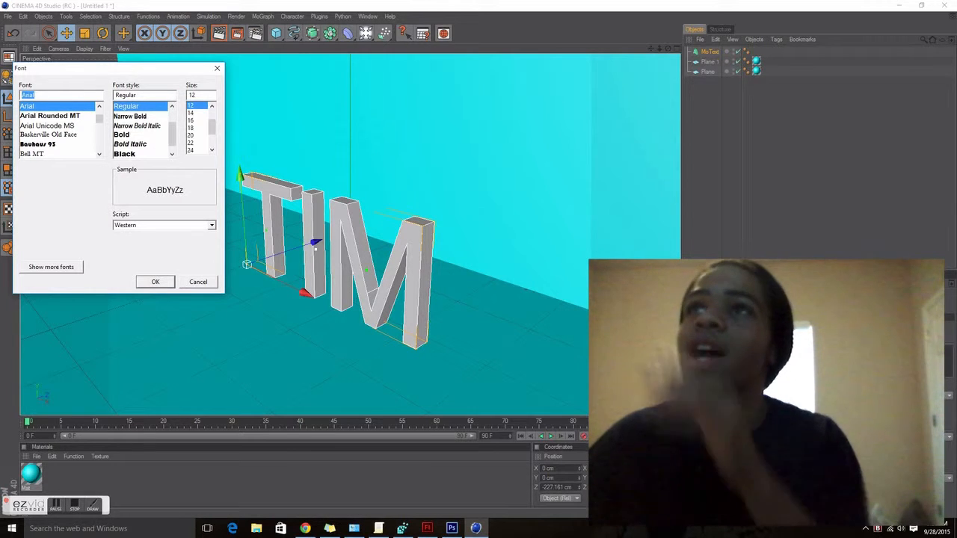
{"action": "left_click", "coordinate": [66, 143]}
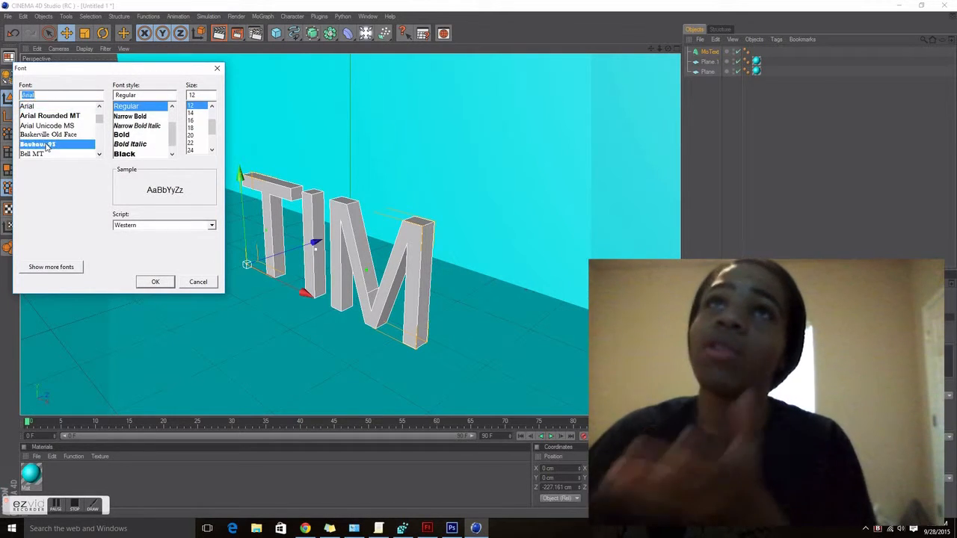
{"action": "left_click", "coordinate": [138, 135]}
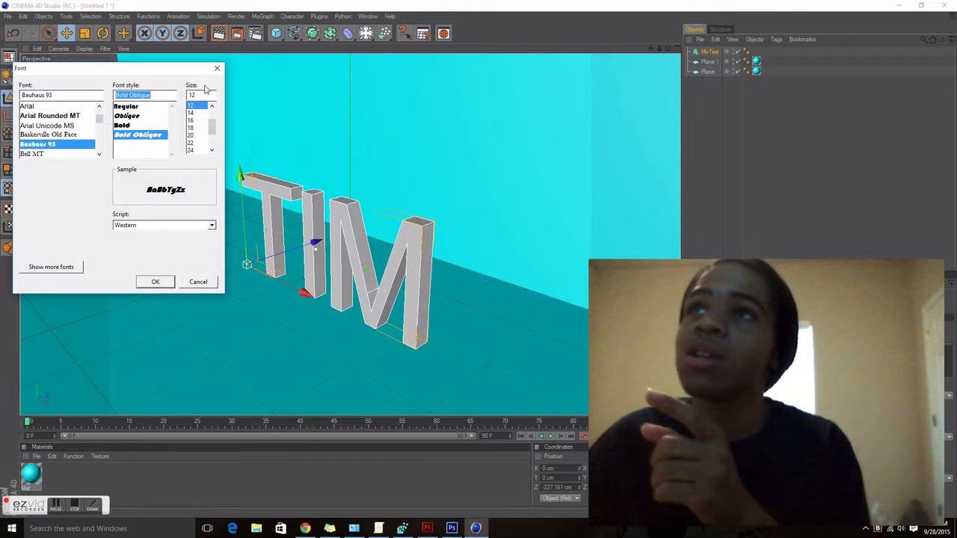
{"action": "left_click", "coordinate": [154, 283]}
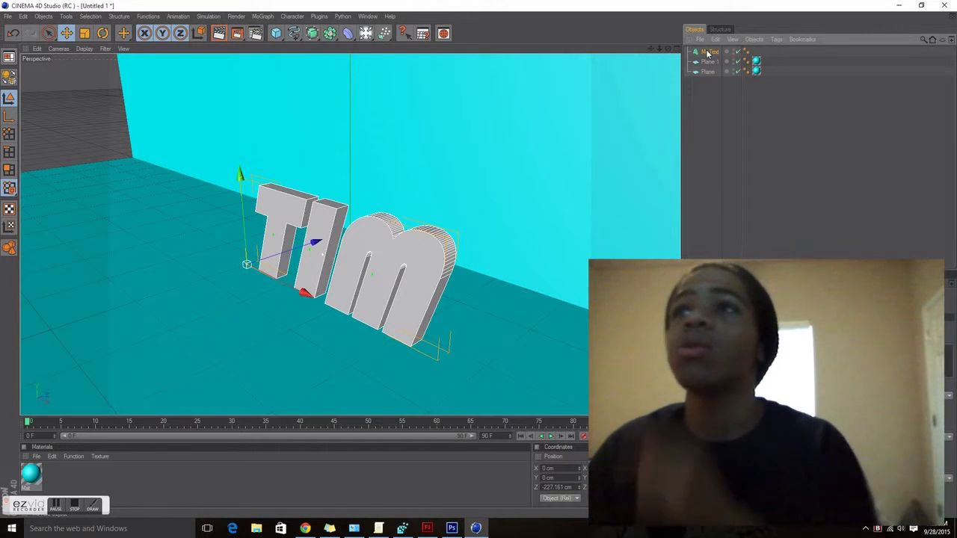
Duplicate the MoText object in place and increase the extrusion depth of the original
{"action": "key", "text": "ctrl+c"}
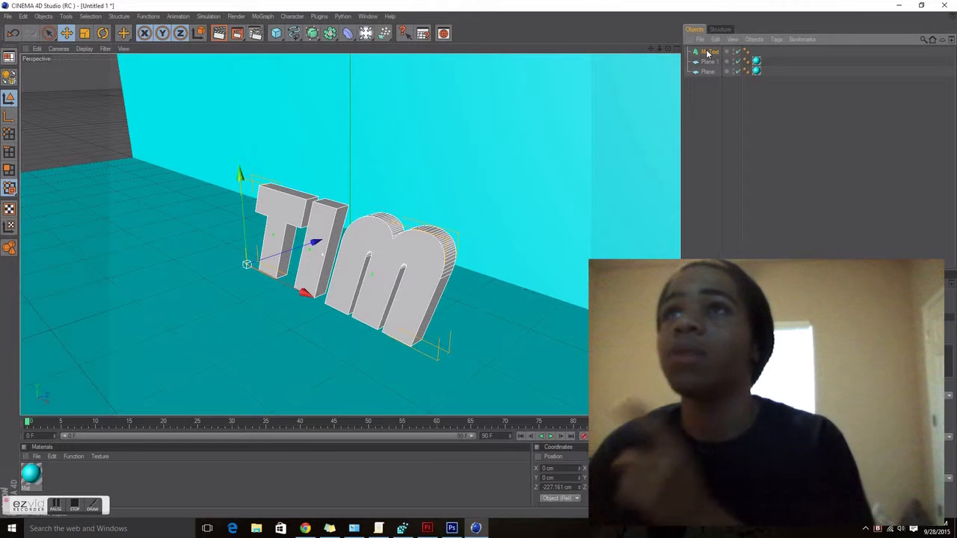
{"action": "key", "text": "ctrl+v"}
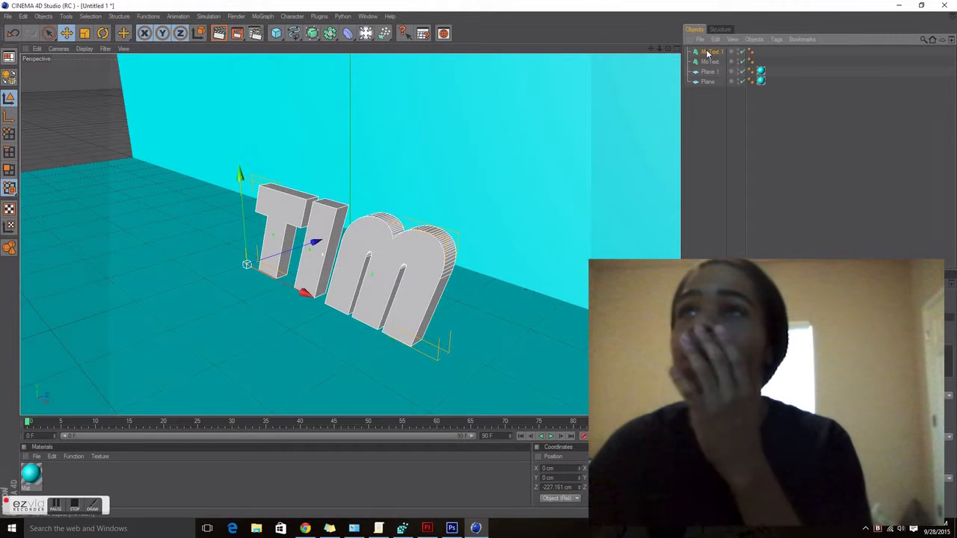
{"action": "left_click", "coordinate": [723, 117]}
{"action": "left_click", "coordinate": [711, 55]}
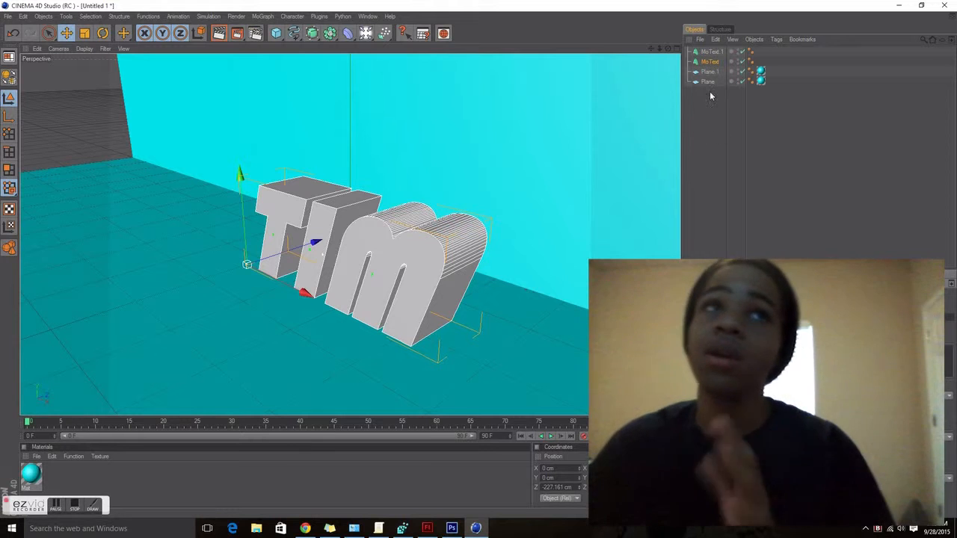
Increase the extrusion depth of the duplicate text and move it back to about -206 cm on Z
{"action": "left_click", "coordinate": [710, 51]}
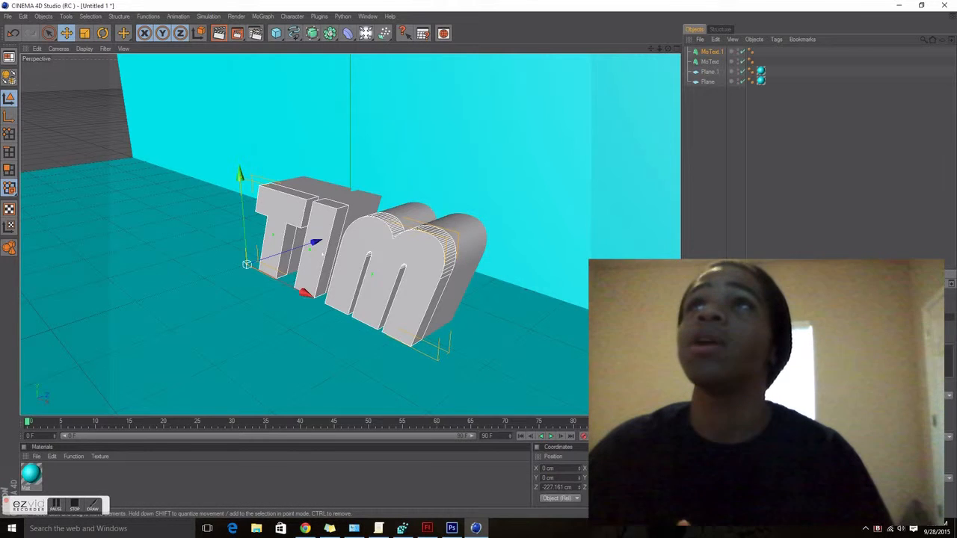
{"action": "key", "text": "Return"}
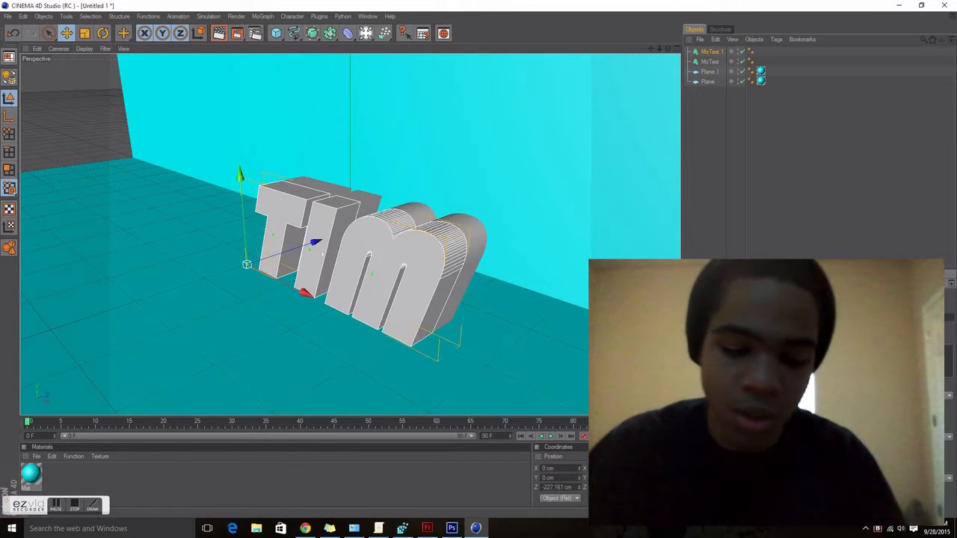
{"action": "left_click_drag", "start_coordinate": [282, 256], "coordinate": [296, 255]}
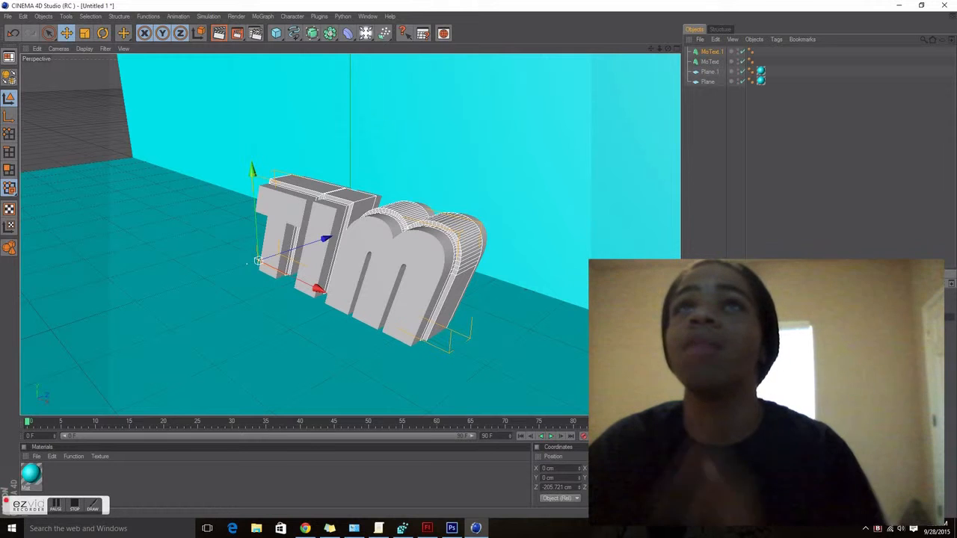
{"action": "left_click", "coordinate": [757, 235]}
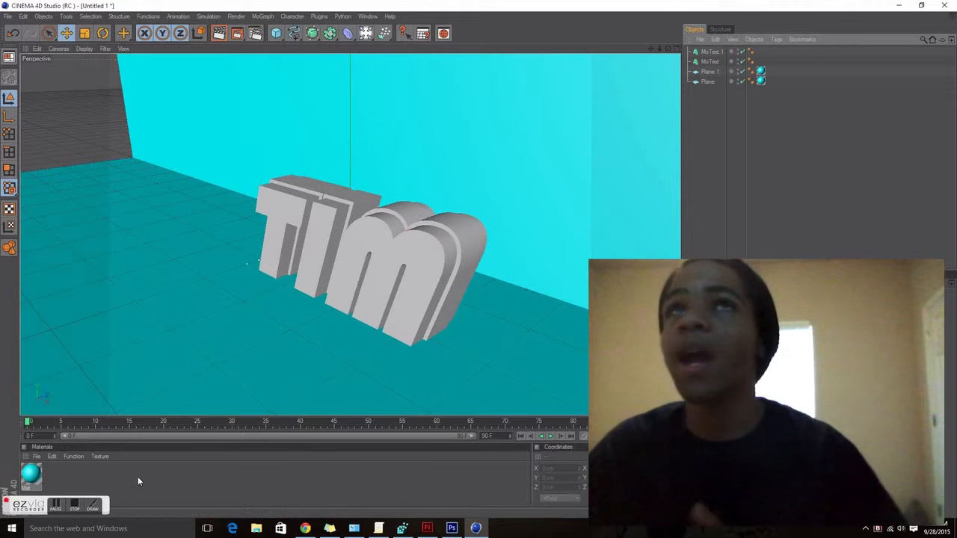
Create a new lime green material and apply it to the original MoText object
{"action": "left_click", "coordinate": [37, 457]}
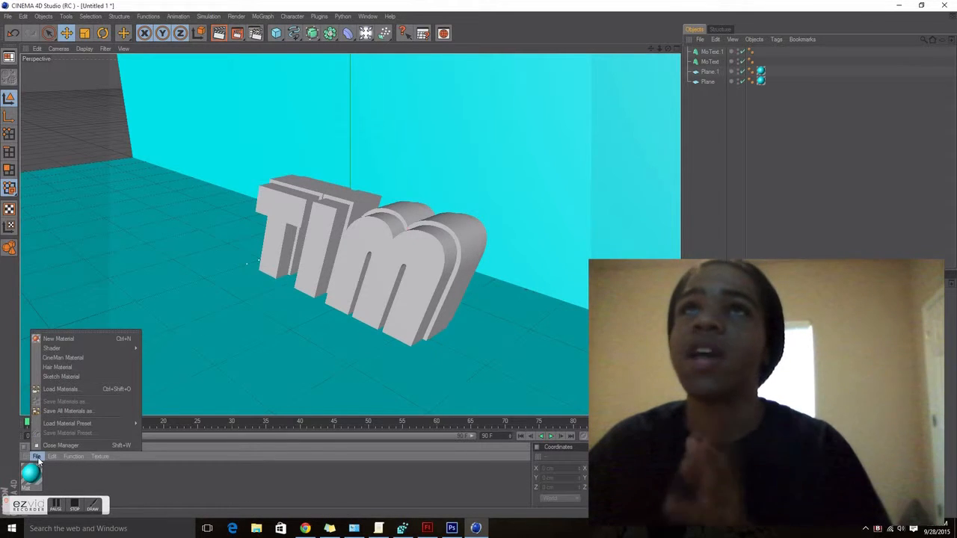
{"action": "left_click", "coordinate": [81, 338]}
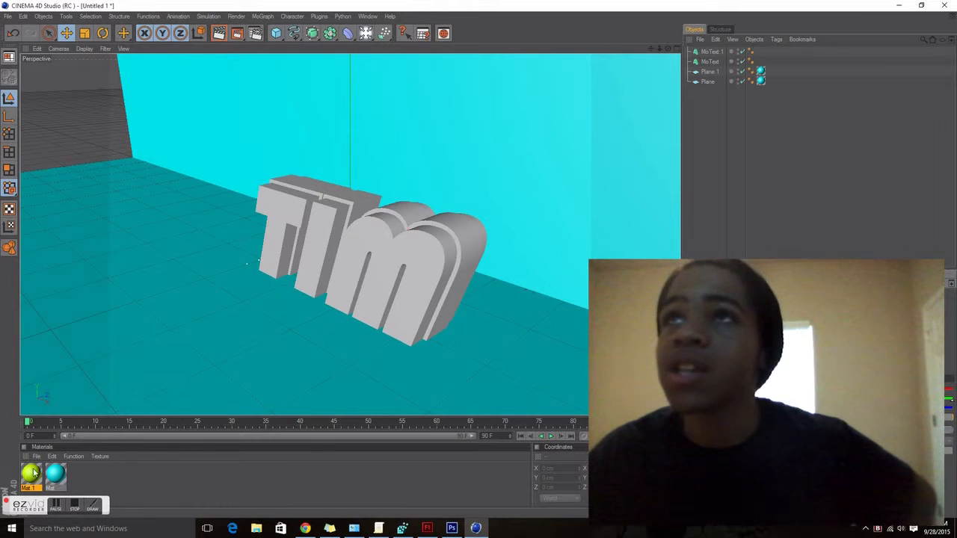
{"action": "left_click", "coordinate": [142, 482]}
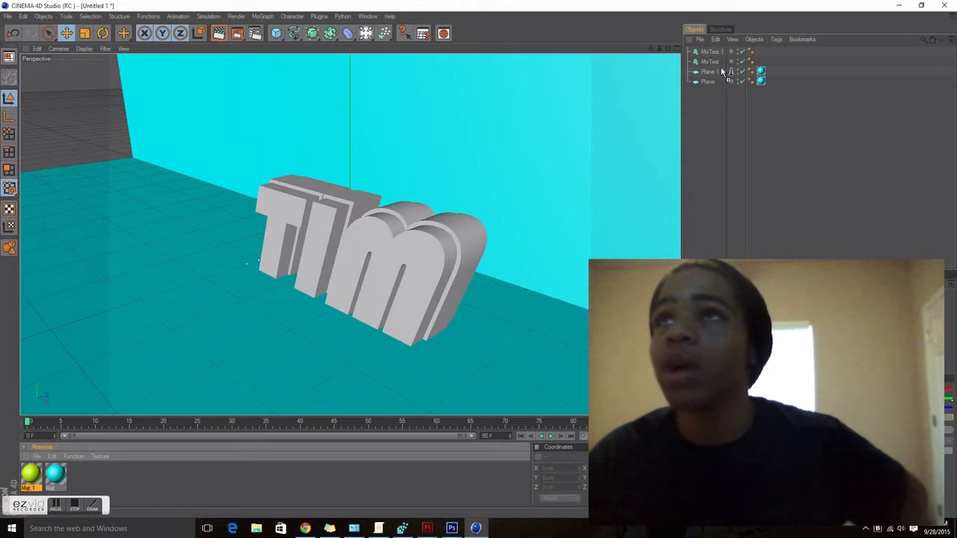
{"action": "left_click_drag", "start_coordinate": [720, 59], "coordinate": [721, 59]}
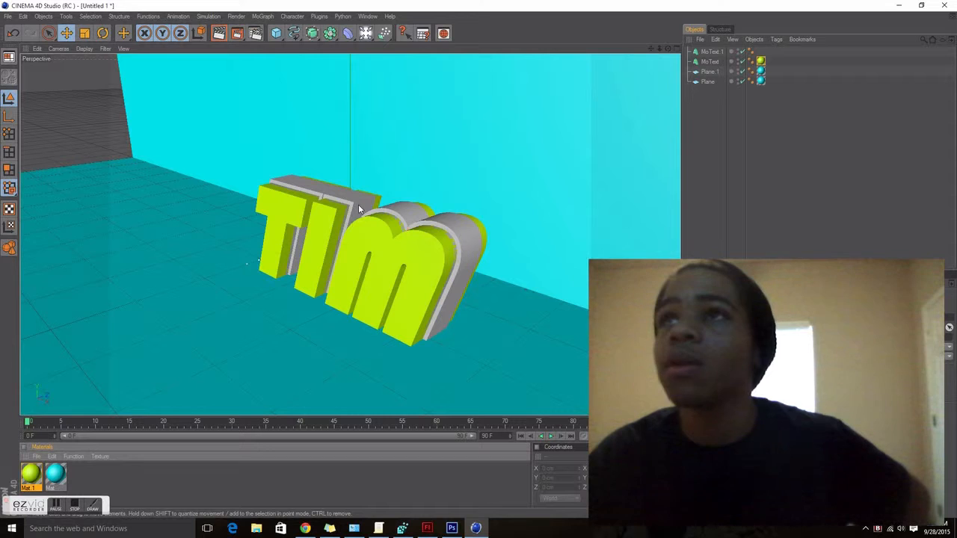
{"action": "left_click", "coordinate": [404, 211]}
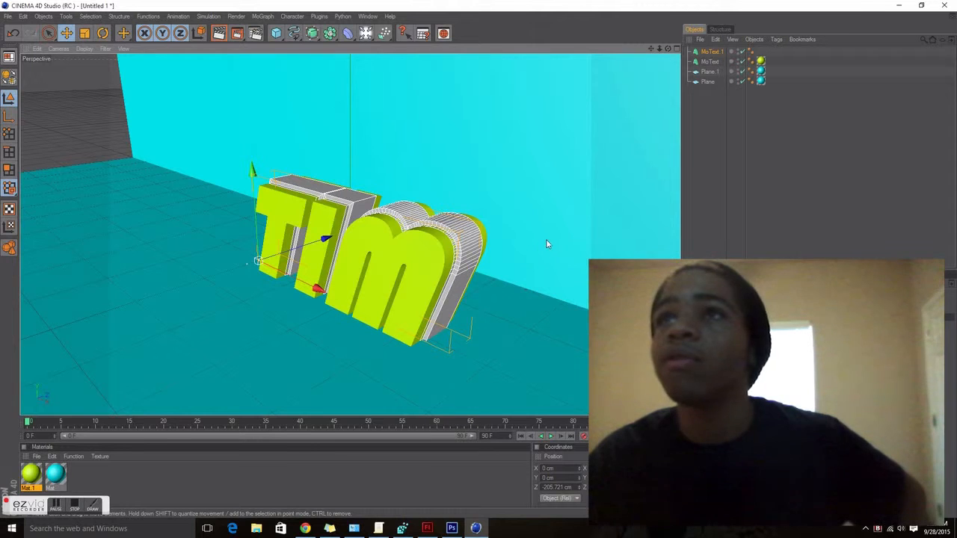
Render the perspective view to check the text and its materials, then return to the editable view
{"action": "left_click", "coordinate": [171, 470]}
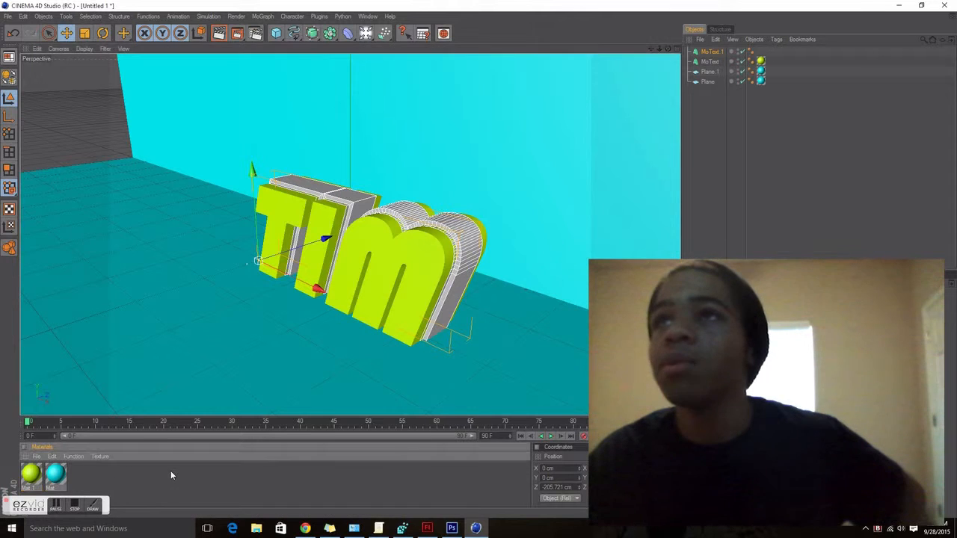
{"action": "left_click", "coordinate": [219, 34]}
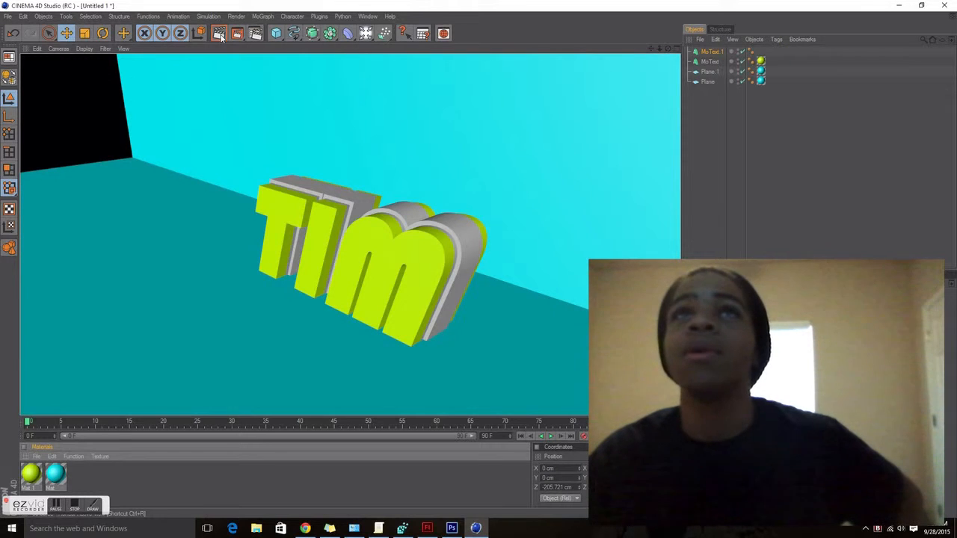
{"action": "left_click", "coordinate": [196, 137]}
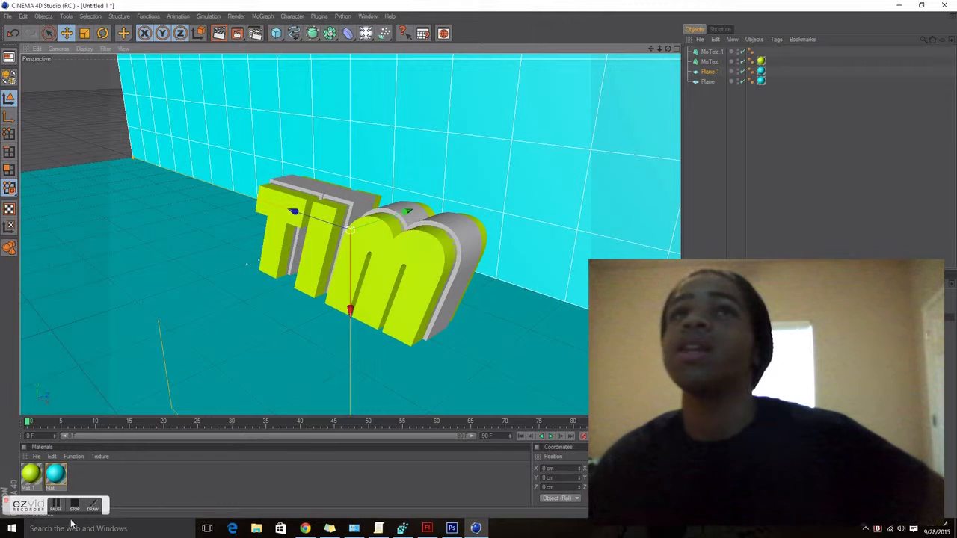
{"action": "left_click_drag", "start_coordinate": [39, 502], "coordinate": [43, 480]}
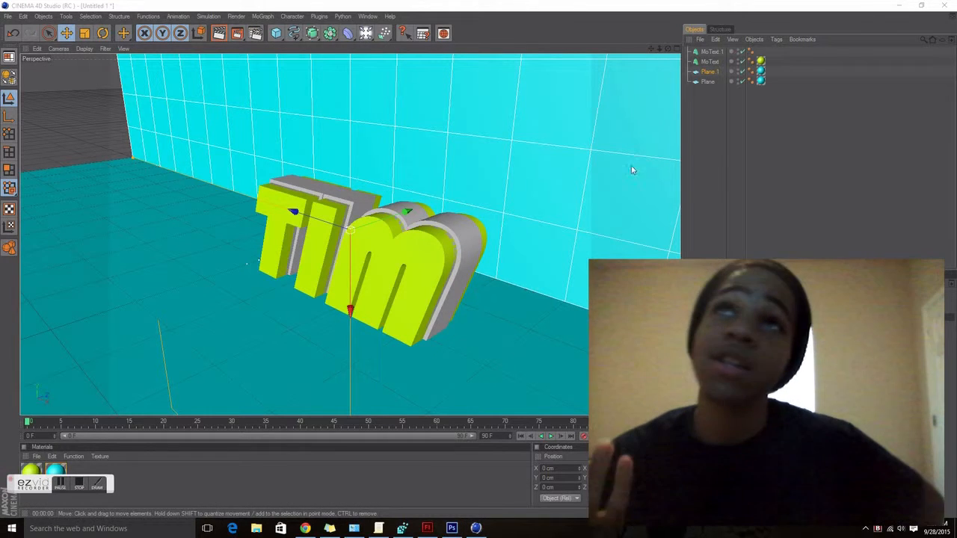
Select both MoText objects together with the back wall and keyframe a rotation of the selection from frame 0 to frame 45
{"action": "left_click", "coordinate": [460, 242]}
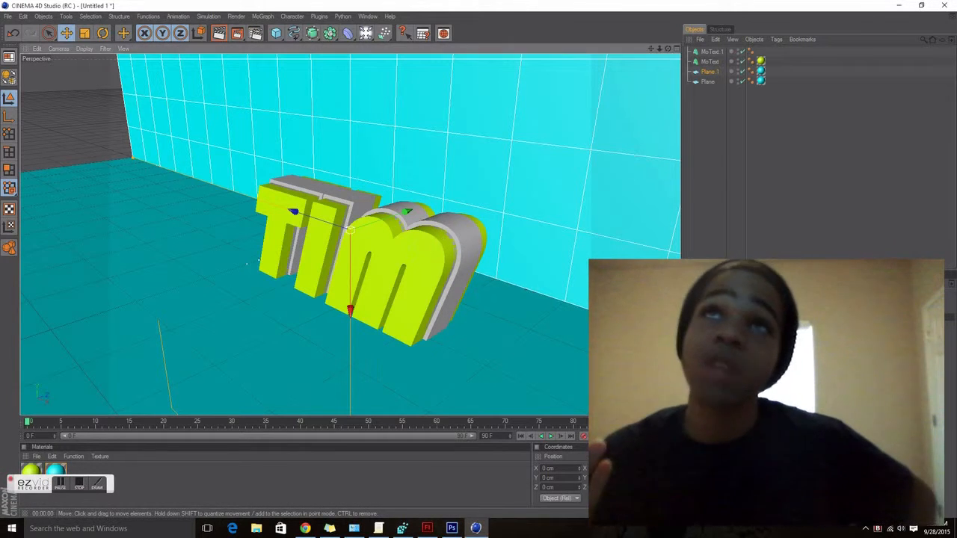
{"action": "left_click", "coordinate": [462, 243], "text": "shift"}
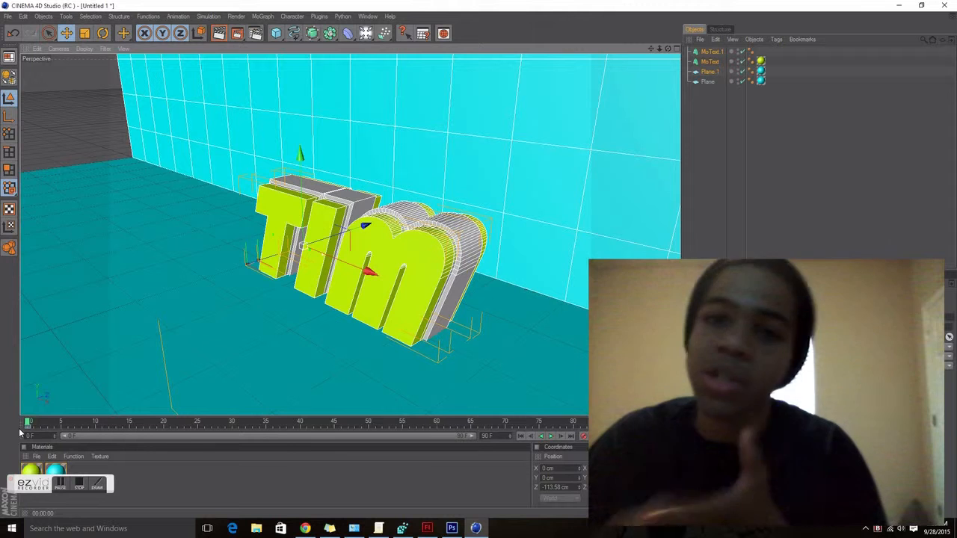
{"action": "left_click_drag", "start_coordinate": [27, 423], "coordinate": [333, 430]}
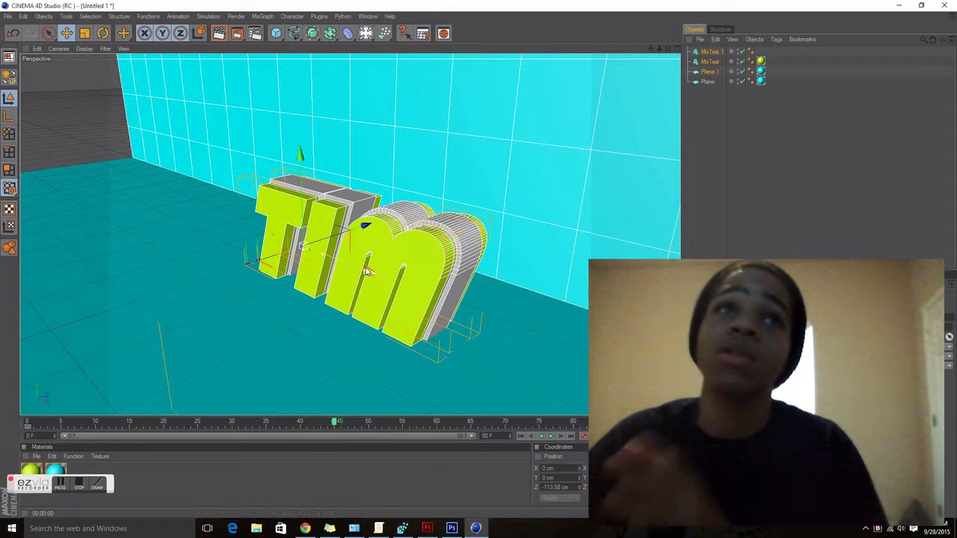
{"action": "left_click", "coordinate": [103, 33]}
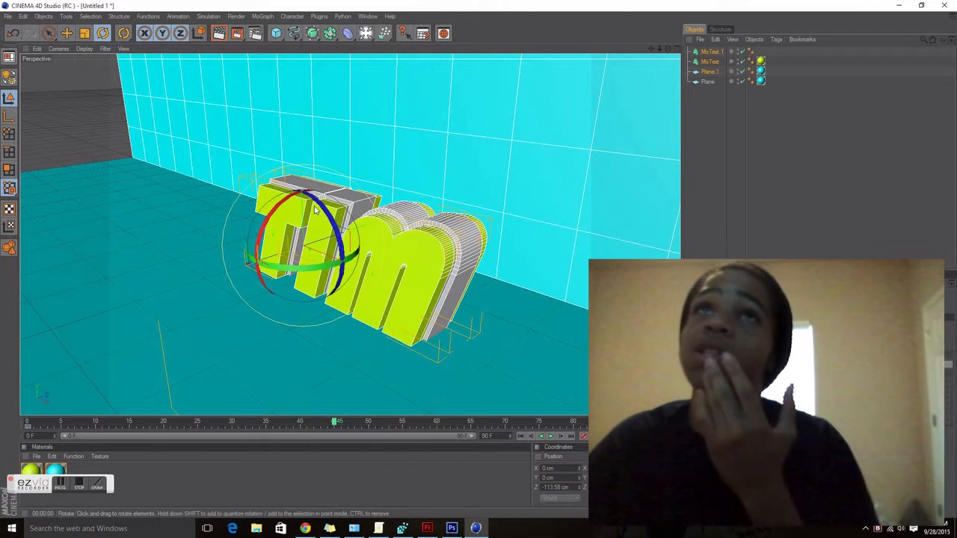
{"action": "left_click_drag", "start_coordinate": [329, 291], "coordinate": [281, 160]}
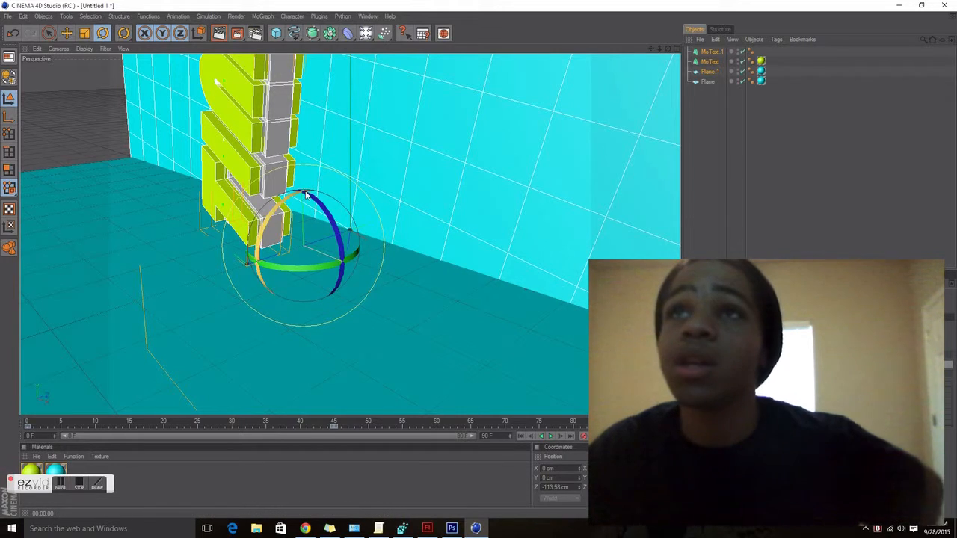
{"action": "left_click_drag", "start_coordinate": [305, 198], "coordinate": [376, 269]}
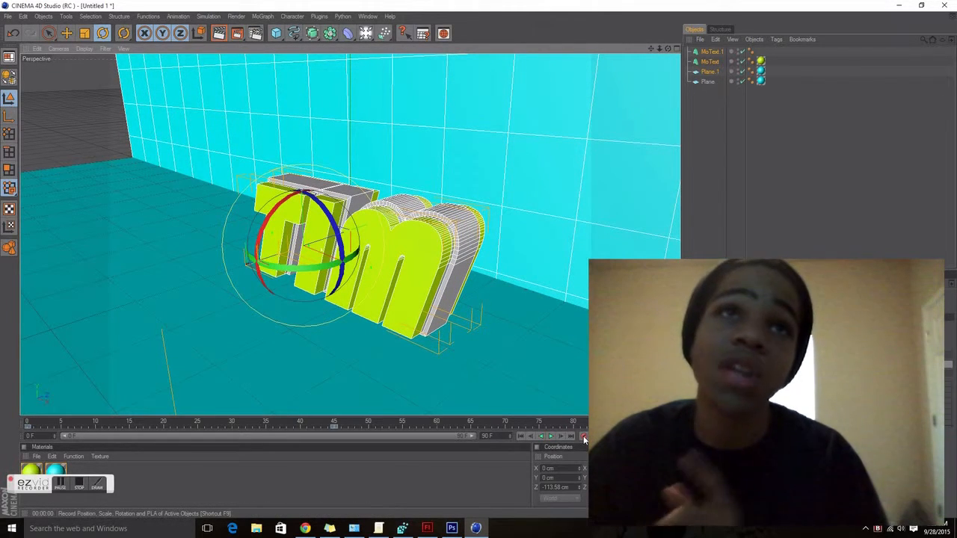
Return to frame 0 and play the rotation animation
{"action": "left_click_drag", "start_coordinate": [582, 424], "coordinate": [5, 427]}
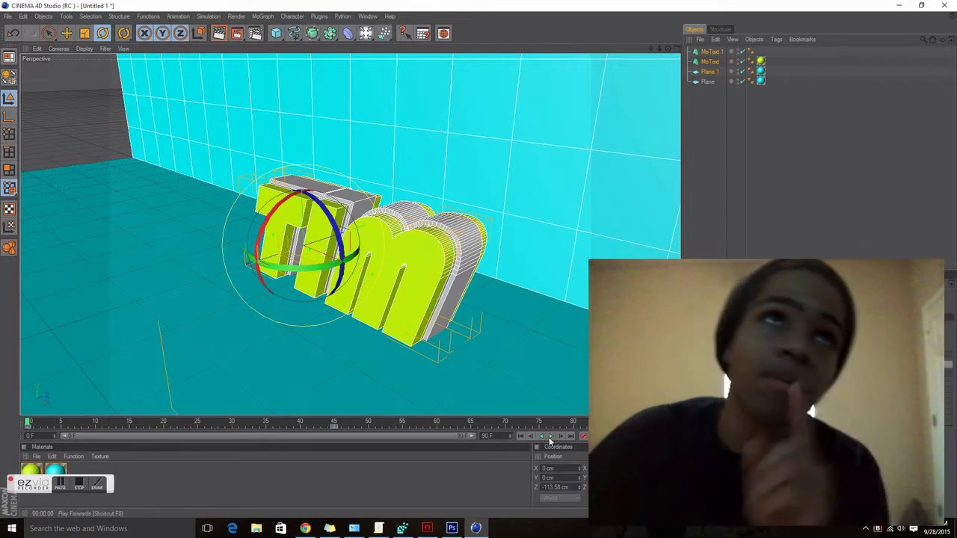
{"action": "left_click", "coordinate": [550, 436]}
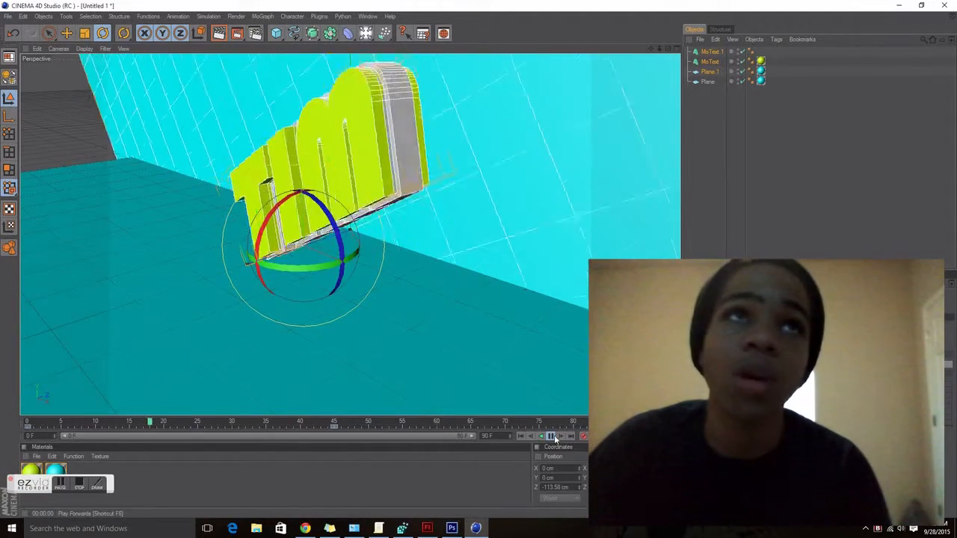
Set the render output size to 640 x 480 pixels
{"action": "left_click", "coordinate": [237, 16]}
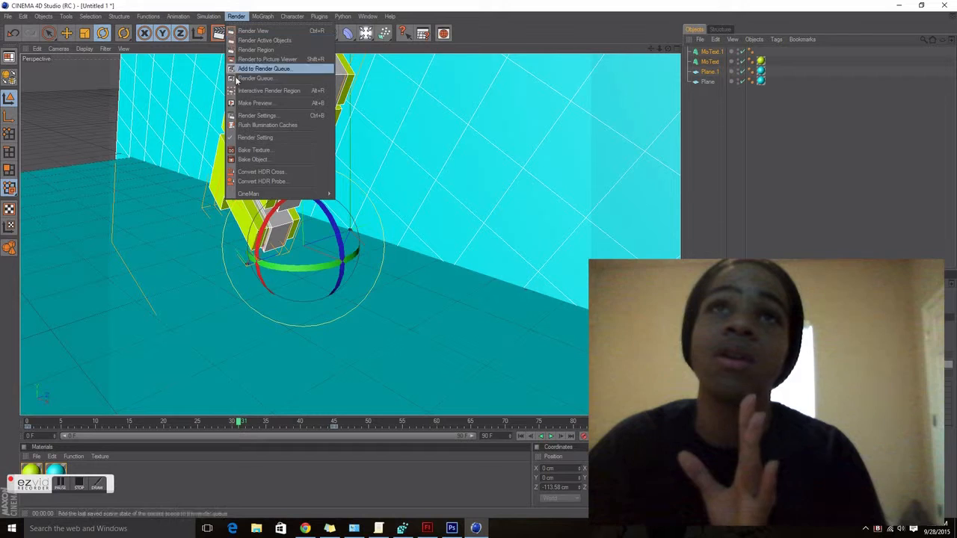
{"action": "left_click", "coordinate": [260, 117]}
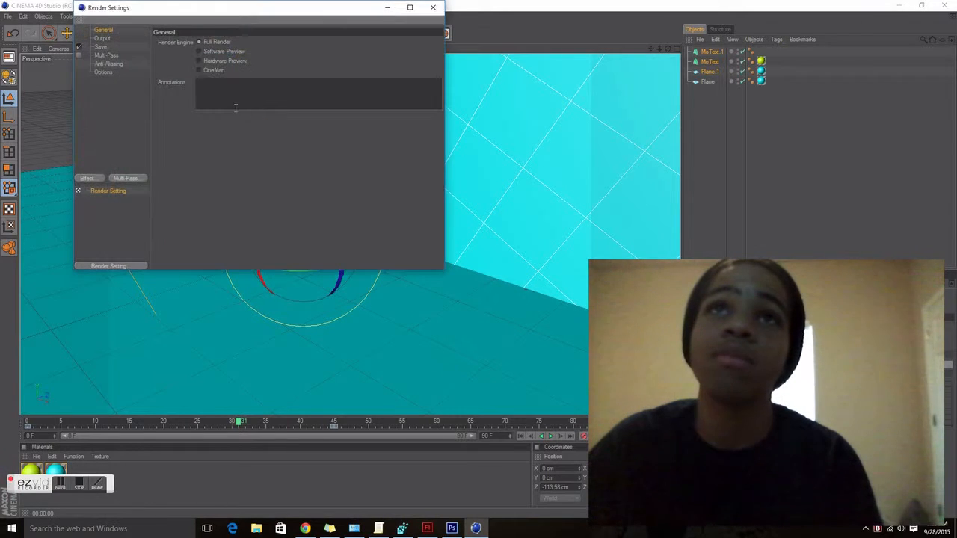
{"action": "left_click", "coordinate": [104, 38]}
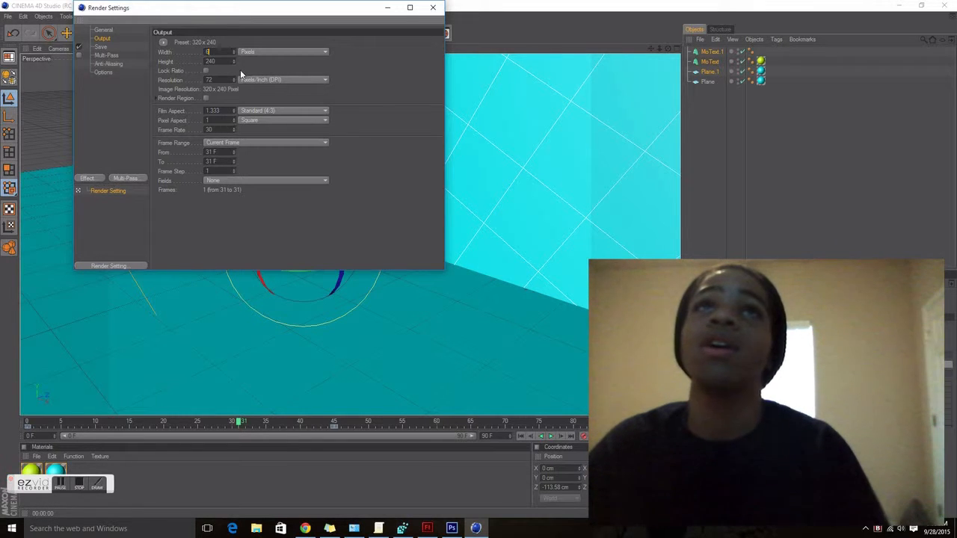
{"action": "type", "text": "0"}
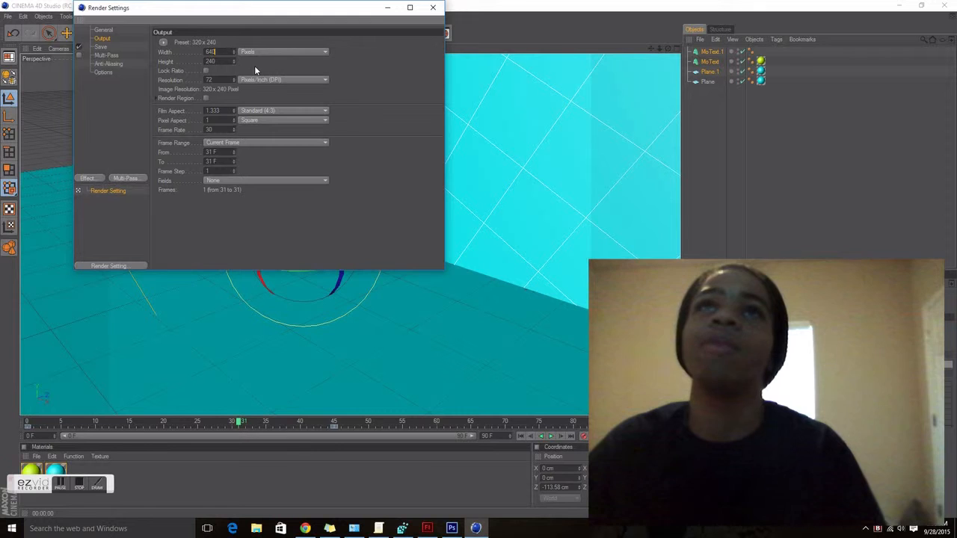
{"action": "key", "text": "Tab"}
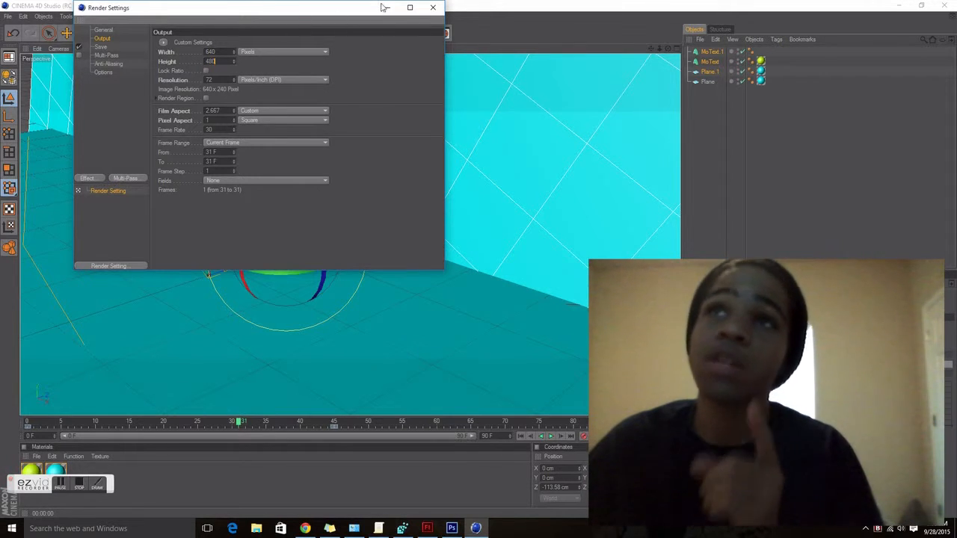
{"action": "type", "text": "0"}
{"action": "key", "text": "Return"}
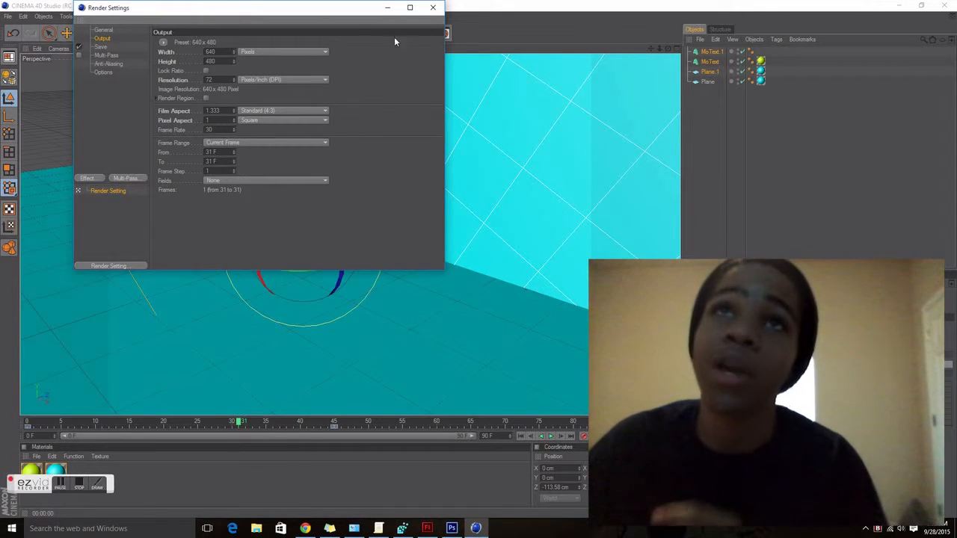
{"action": "left_click", "coordinate": [433, 8]}
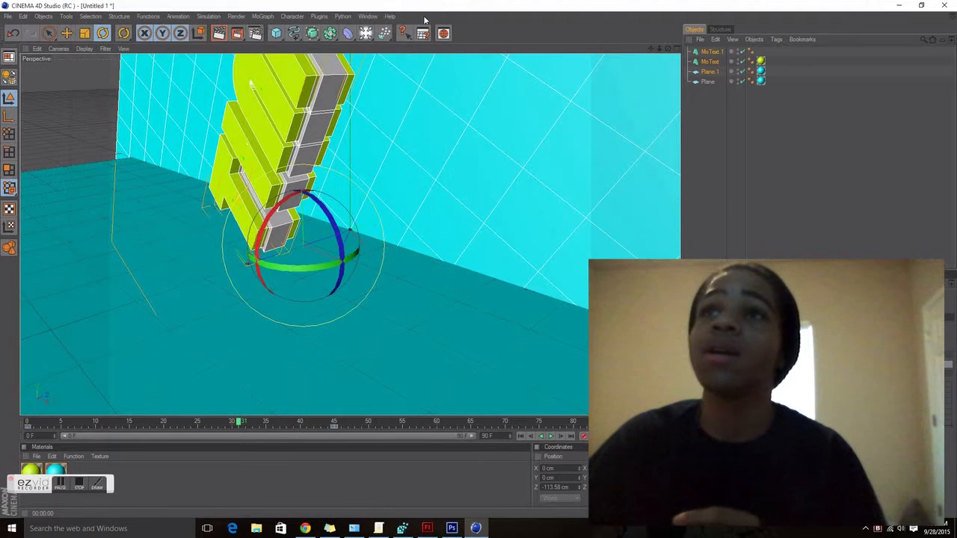
Make a Full Render AVI preview of all frames with an image size of 680
{"action": "left_click", "coordinate": [236, 16]}
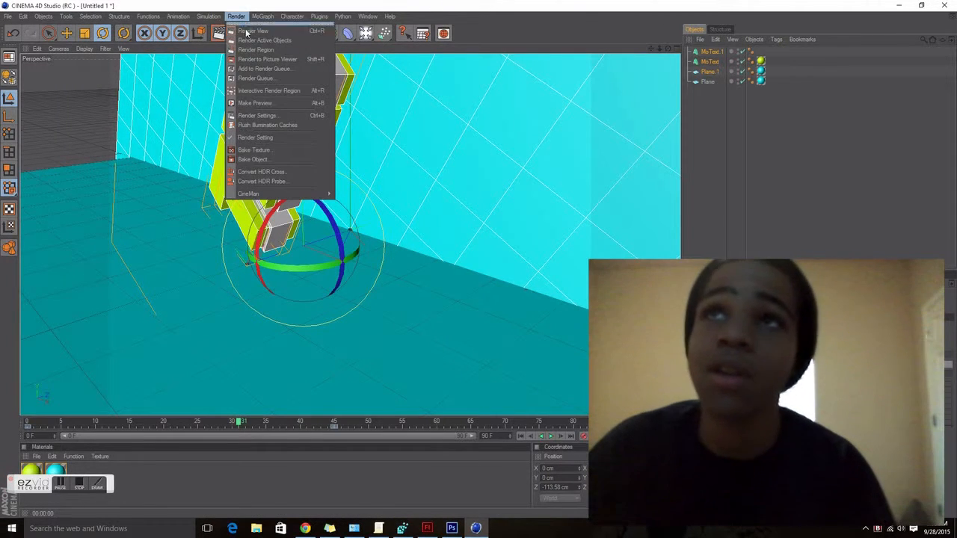
{"action": "left_click", "coordinate": [254, 103]}
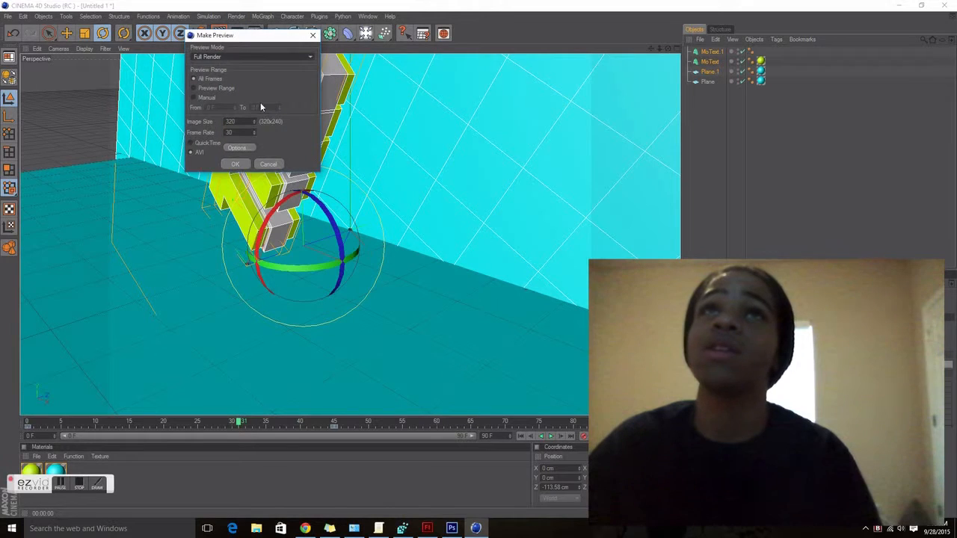
{"action": "left_click", "coordinate": [301, 57]}
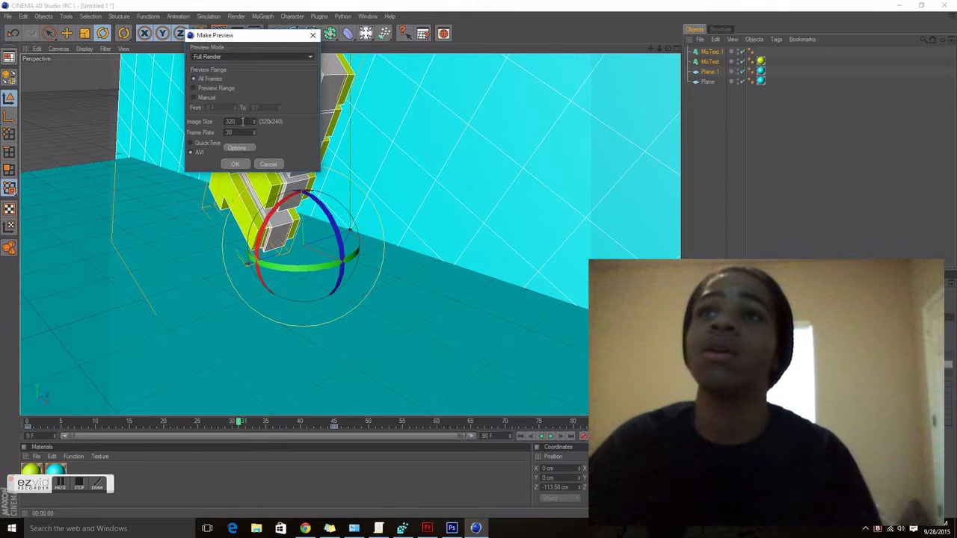
{"action": "left_click_drag", "start_coordinate": [242, 122], "coordinate": [192, 134]}
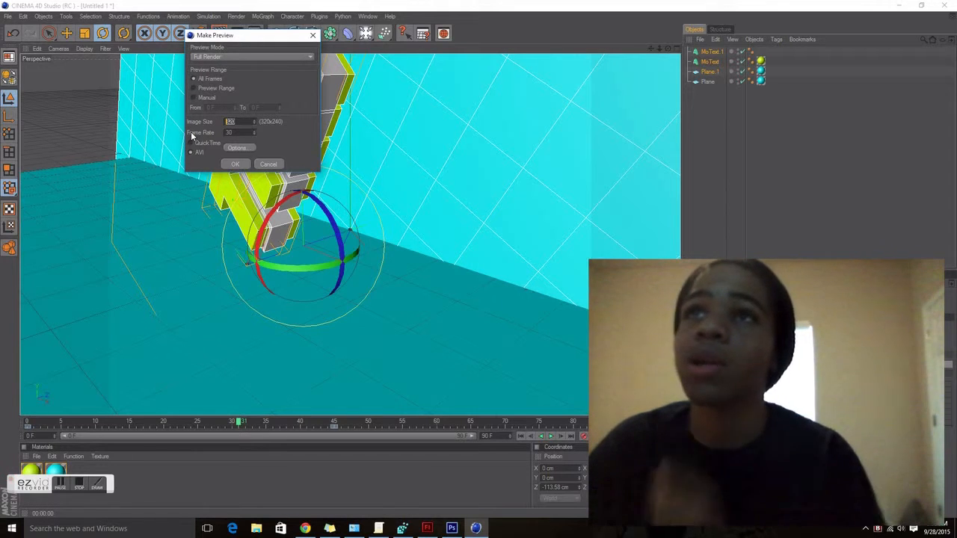
{"action": "type", "text": "680"}
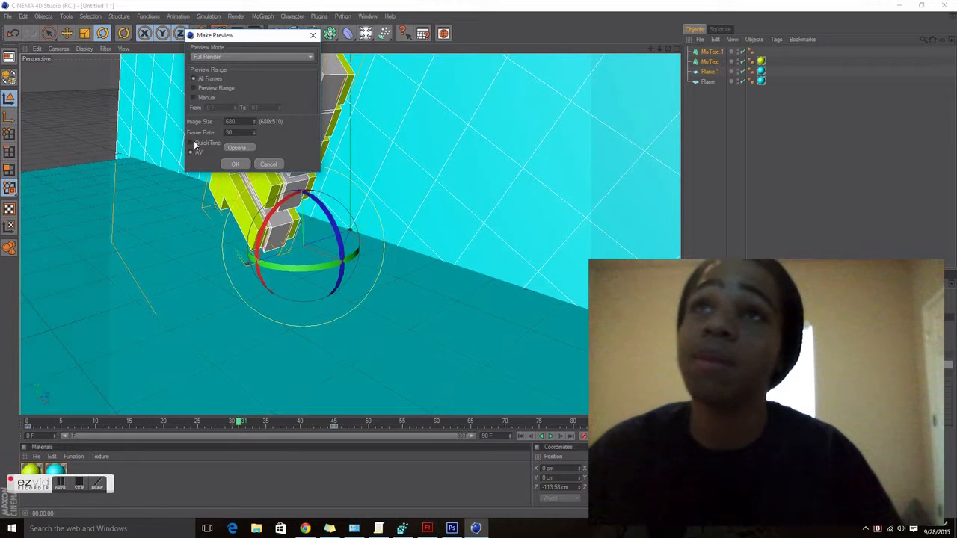
{"action": "left_click", "coordinate": [235, 165]}
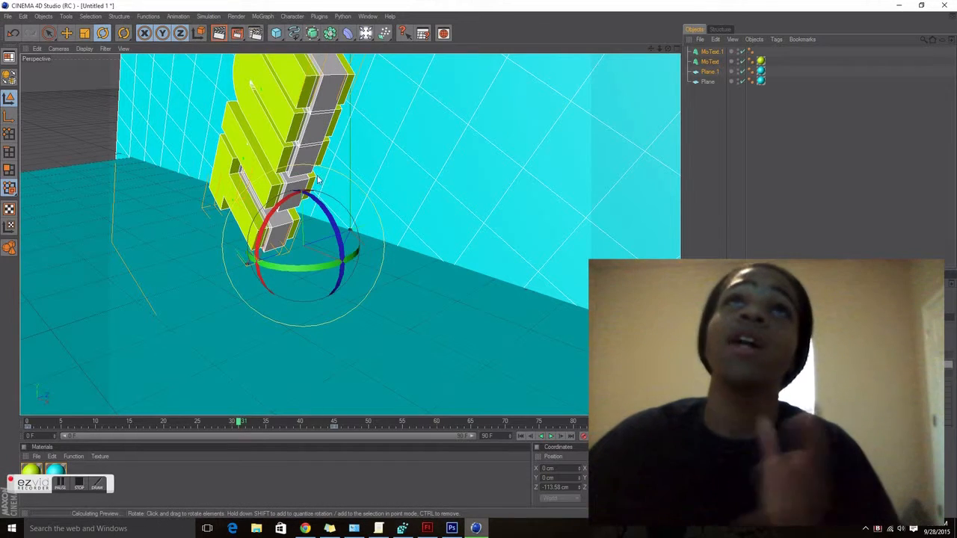